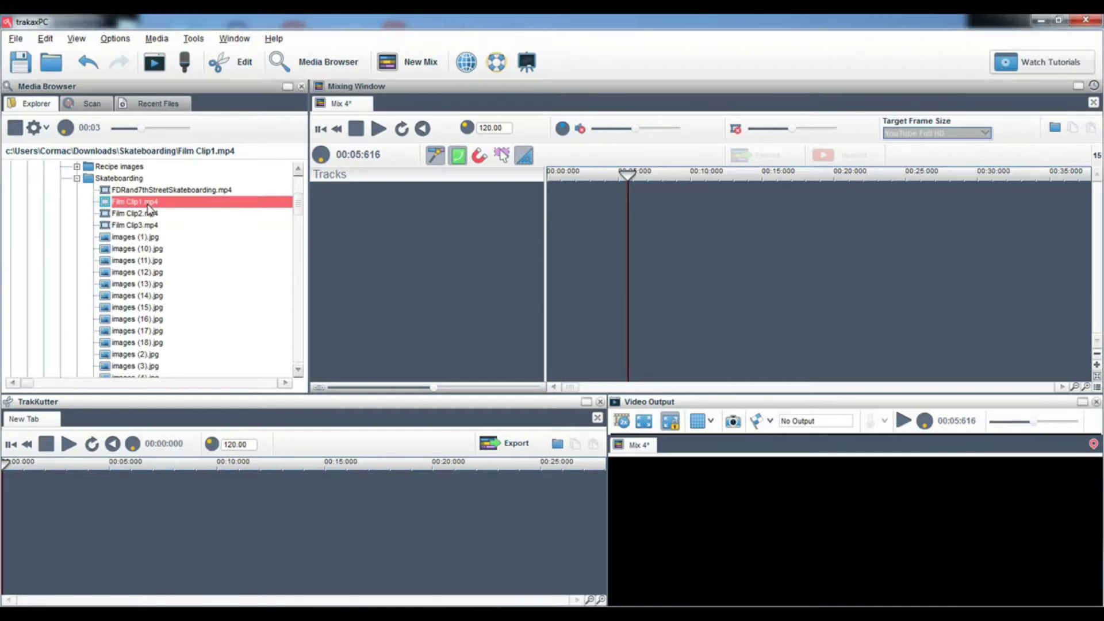
Drop Film Clip1.mp4 onto the mix and crop its left and right sides to frame the man's face.
{"action": "left_click_drag", "start_coordinate": [148, 208], "coordinate": [545, 236]}
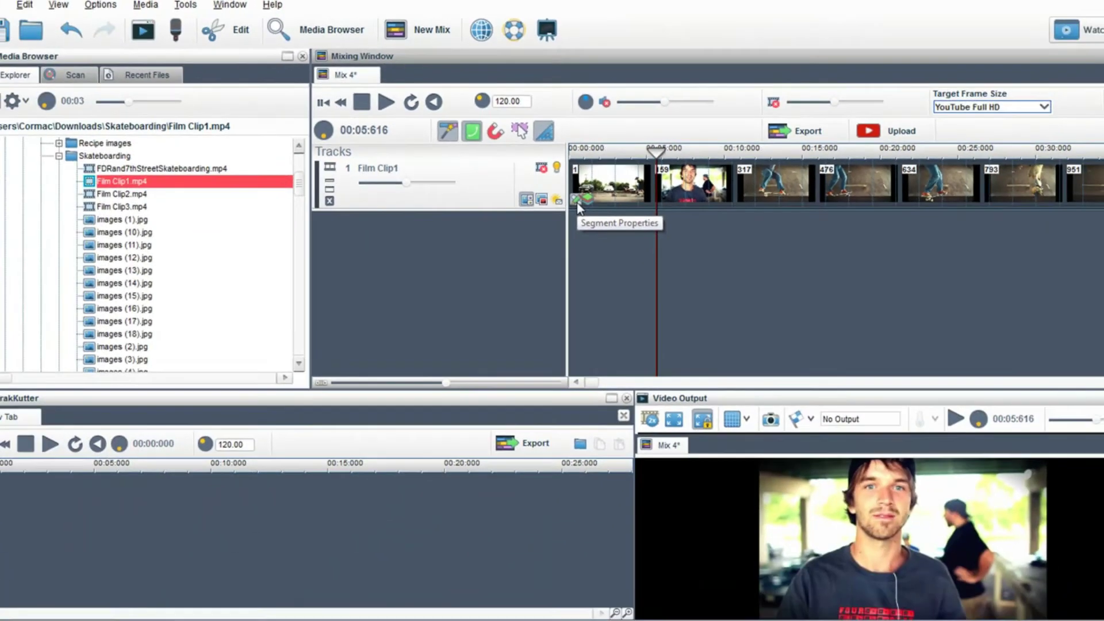
{"action": "left_click", "coordinate": [550, 232]}
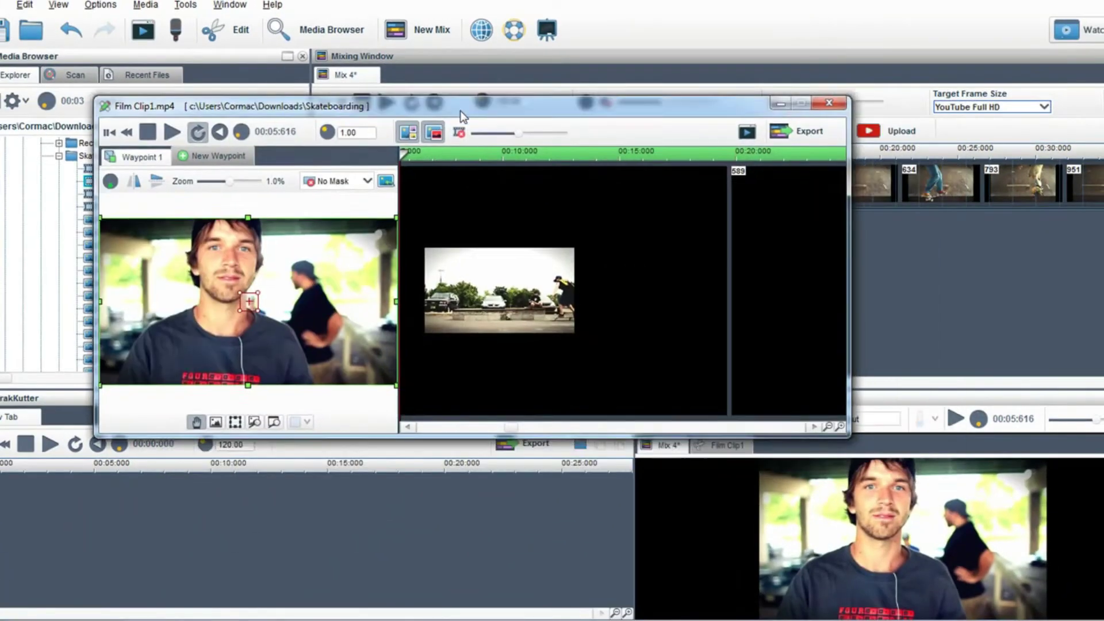
{"action": "left_click_drag", "start_coordinate": [460, 110], "coordinate": [398, 100]}
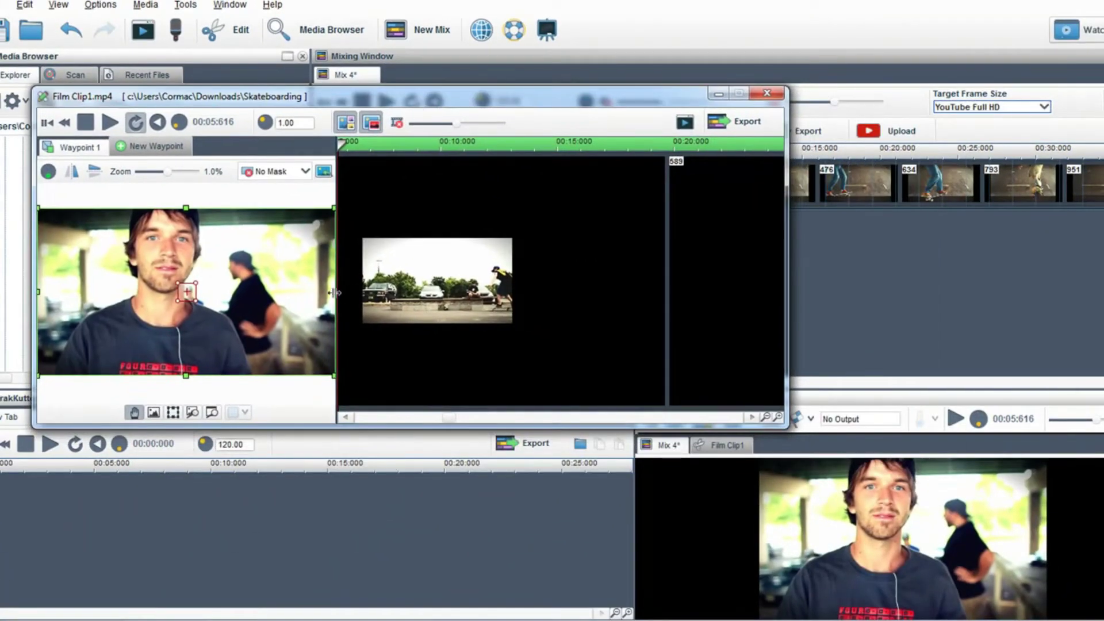
{"action": "left_click_drag", "start_coordinate": [303, 293], "coordinate": [223, 293]}
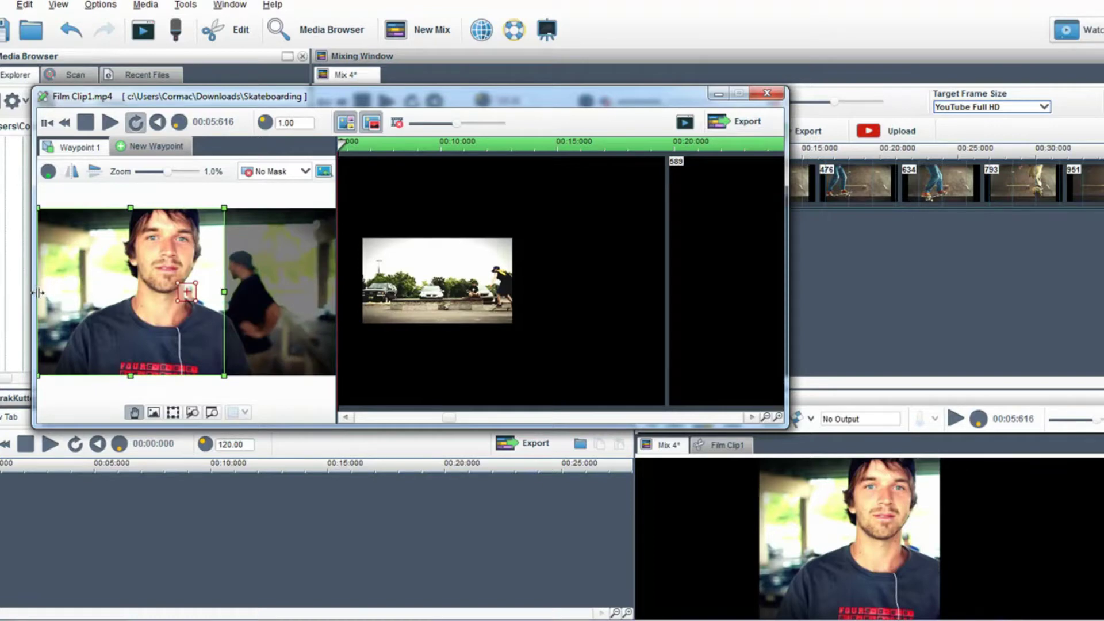
{"action": "left_click_drag", "start_coordinate": [39, 293], "coordinate": [103, 295]}
{"action": "left_click_drag", "start_coordinate": [251, 273], "coordinate": [181, 271]}
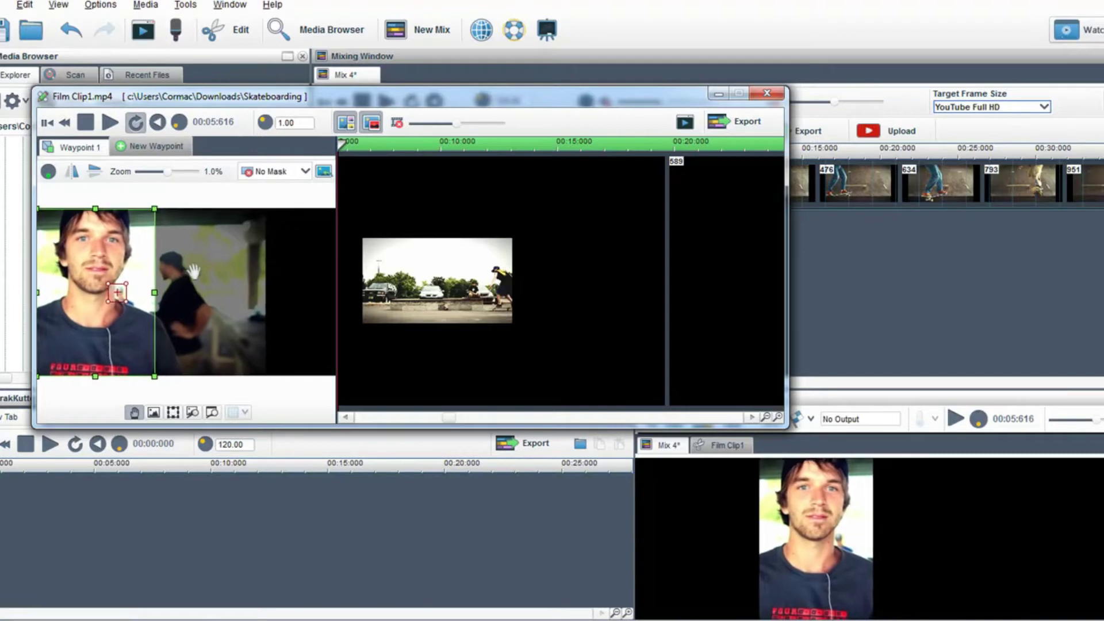
Add Film Clip2.mp4 as track 2 and place track 1's face strip on the output's left side.
{"action": "left_click", "coordinate": [767, 93]}
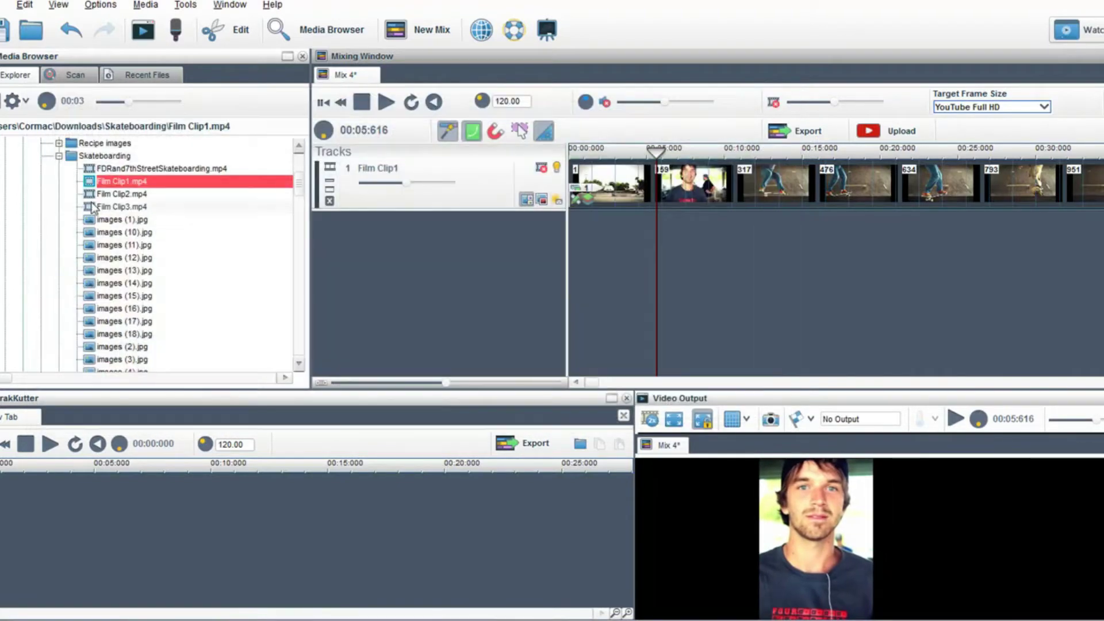
{"action": "left_click", "coordinate": [108, 195]}
{"action": "left_click_drag", "start_coordinate": [107, 196], "coordinate": [572, 267]}
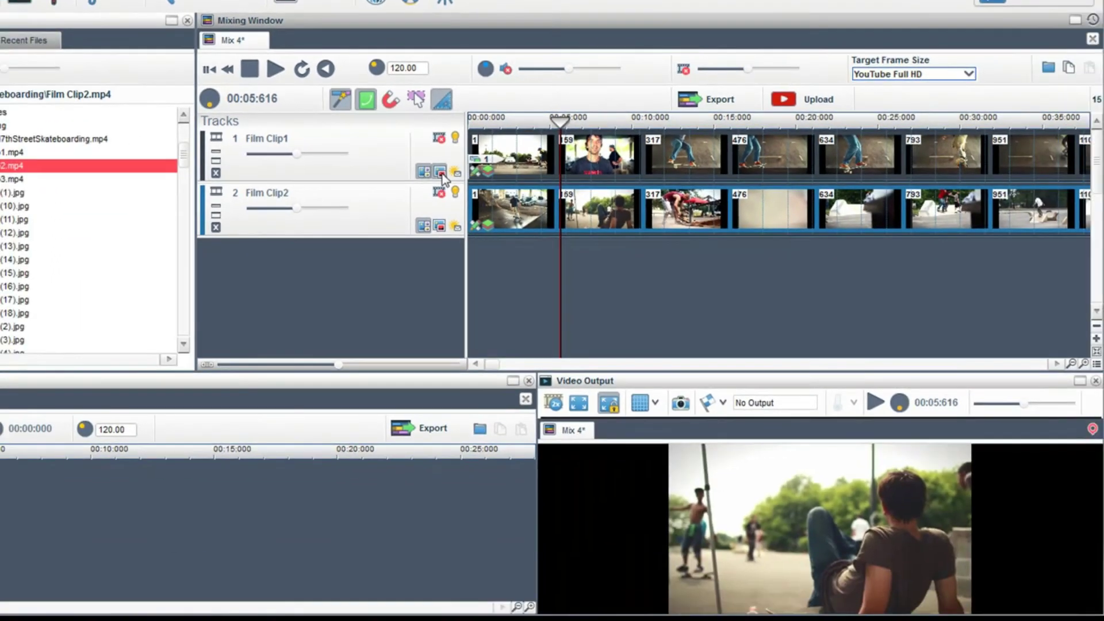
{"action": "left_click", "coordinate": [440, 173]}
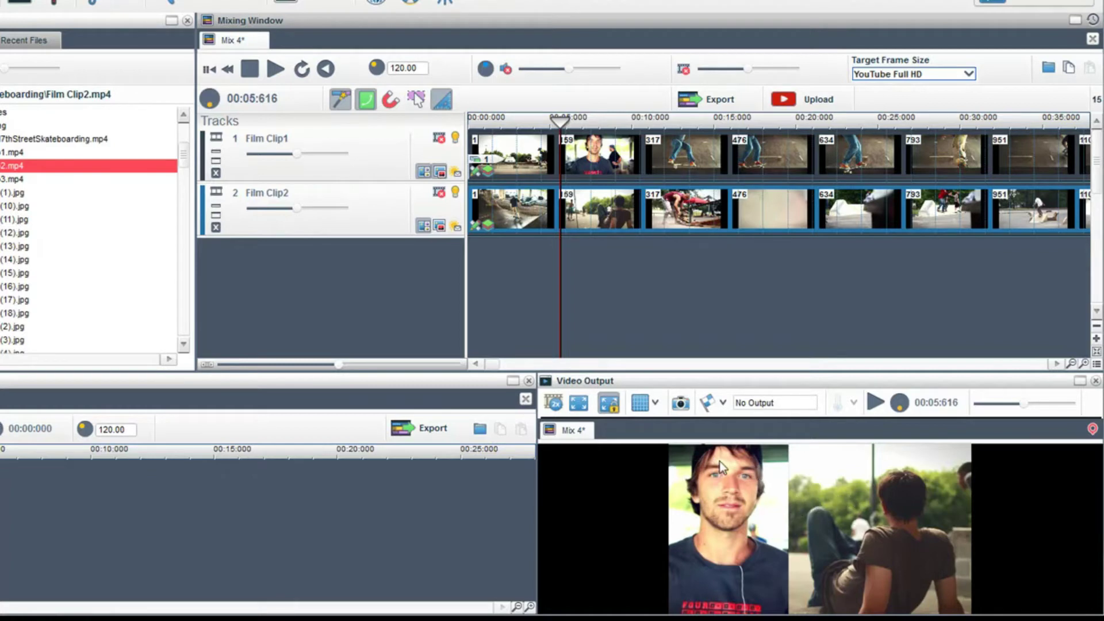
Zoom Film Clip2 down to 0.7%, move it up-right, and crop off its left side and bottom.
{"action": "left_click", "coordinate": [475, 224]}
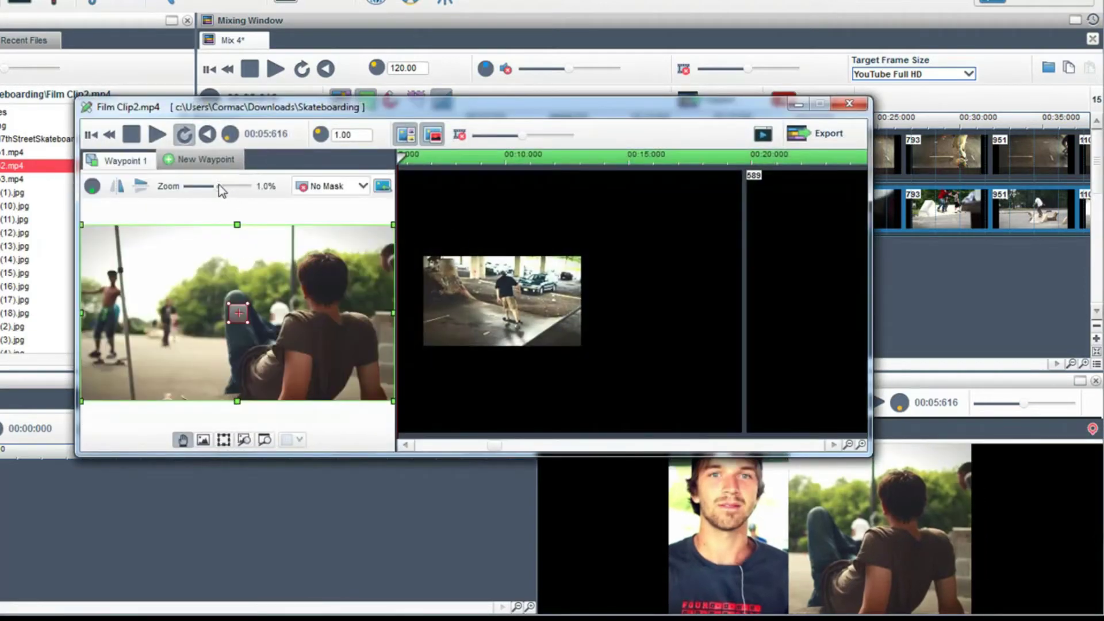
{"action": "left_click_drag", "start_coordinate": [216, 189], "coordinate": [208, 192]}
{"action": "left_click_drag", "start_coordinate": [198, 282], "coordinate": [246, 259]}
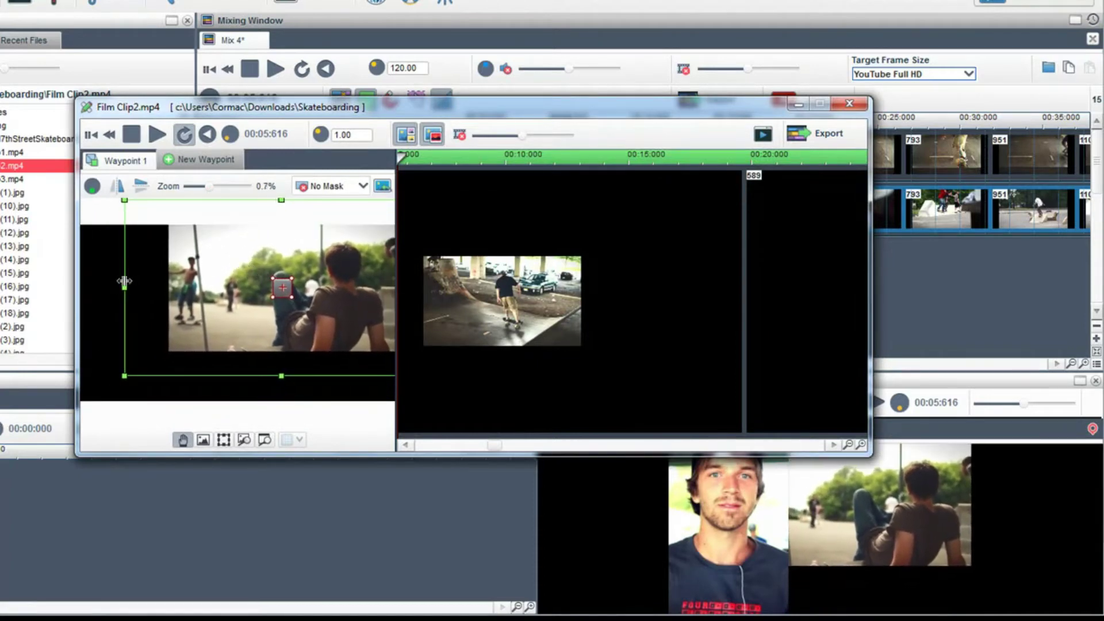
{"action": "left_click_drag", "start_coordinate": [124, 281], "coordinate": [206, 292]}
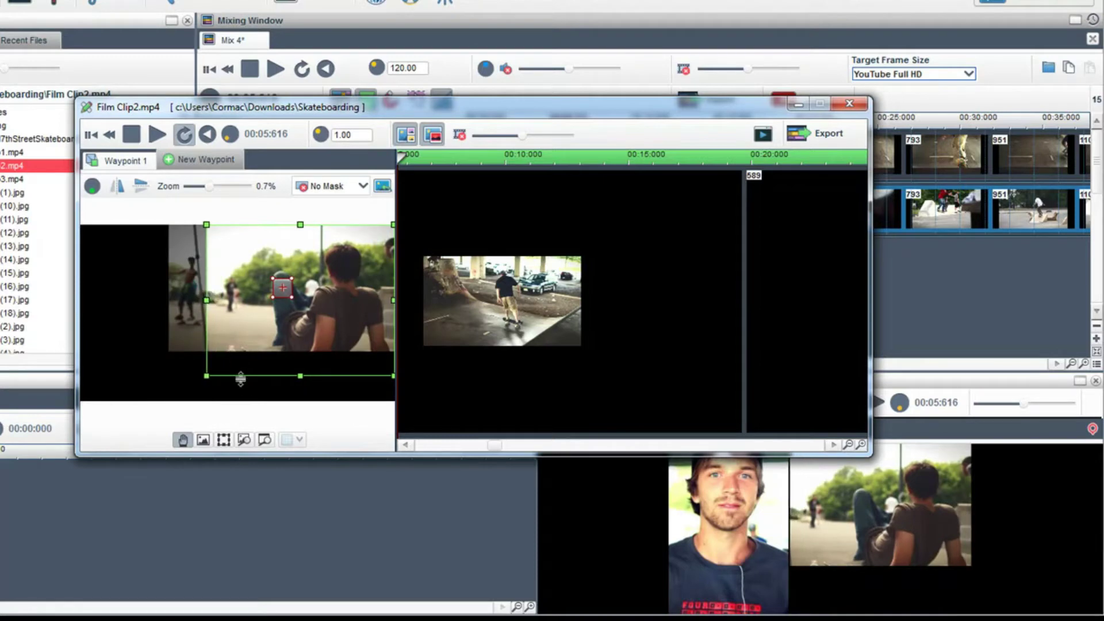
{"action": "left_click_drag", "start_coordinate": [240, 378], "coordinate": [244, 331]}
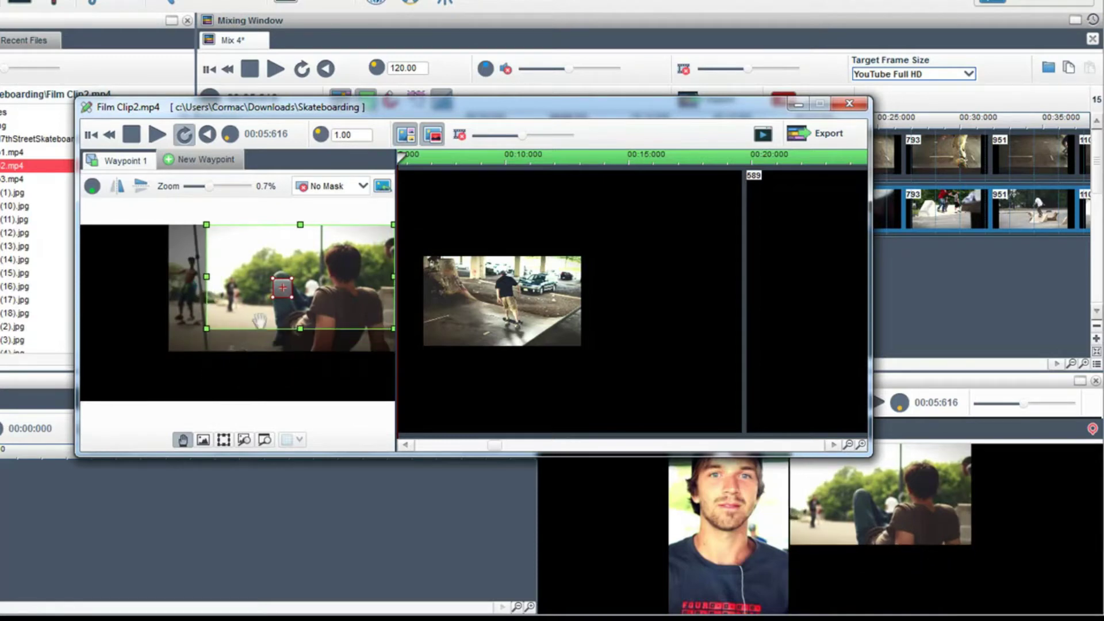
Add Film Clip3.mp4 as track 3 and crop off its top and left side.
{"action": "left_click", "coordinate": [849, 103]}
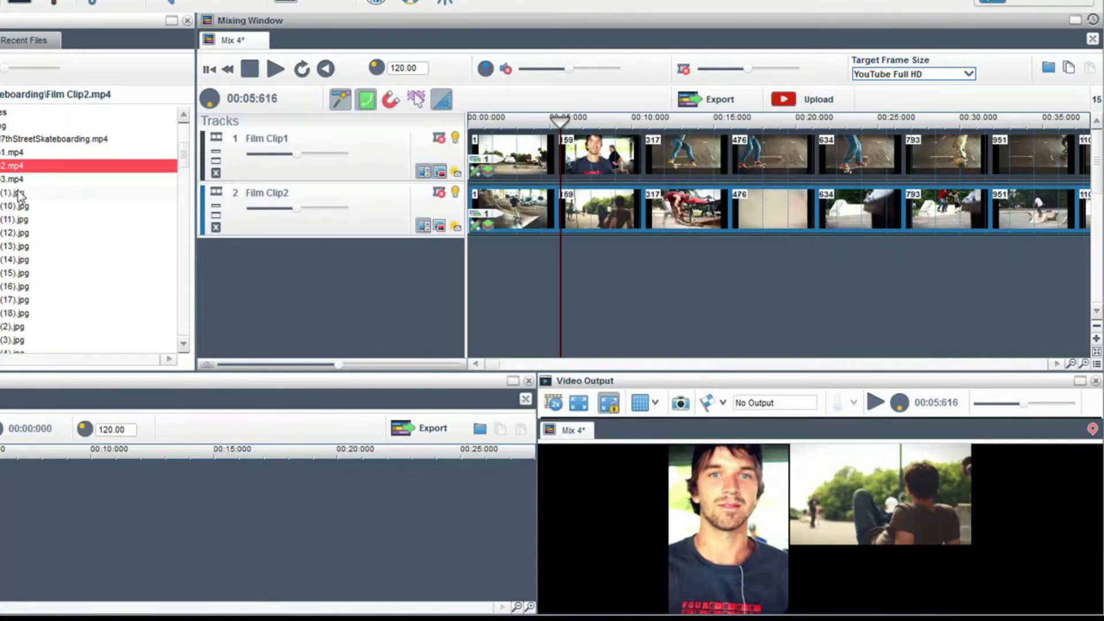
{"action": "left_click_drag", "start_coordinate": [11, 179], "coordinate": [467, 278]}
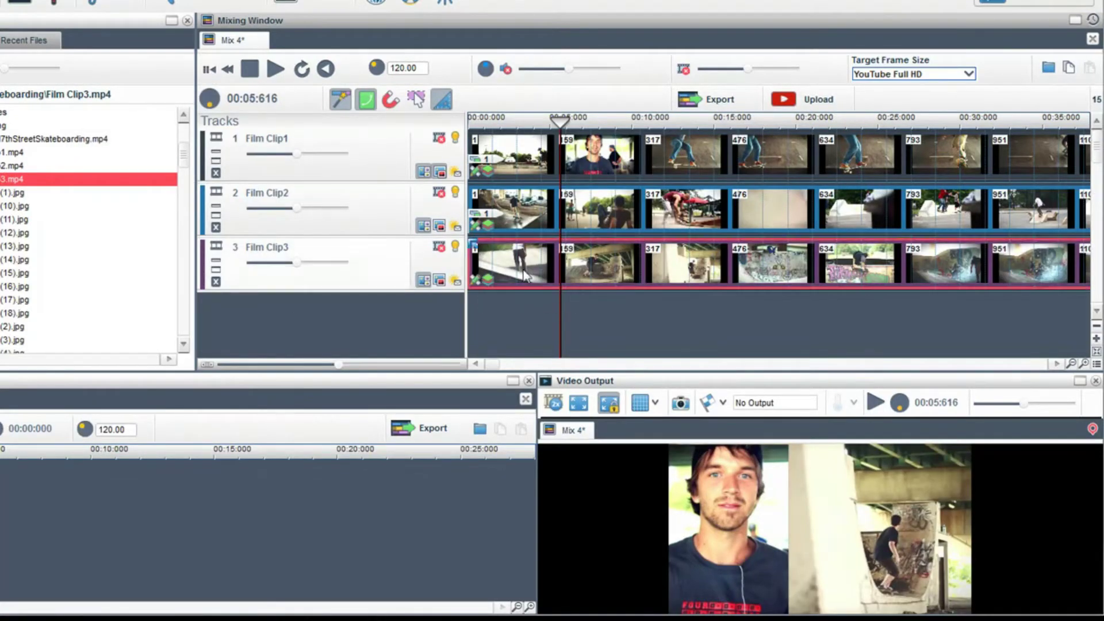
{"action": "double_click", "coordinate": [478, 282]}
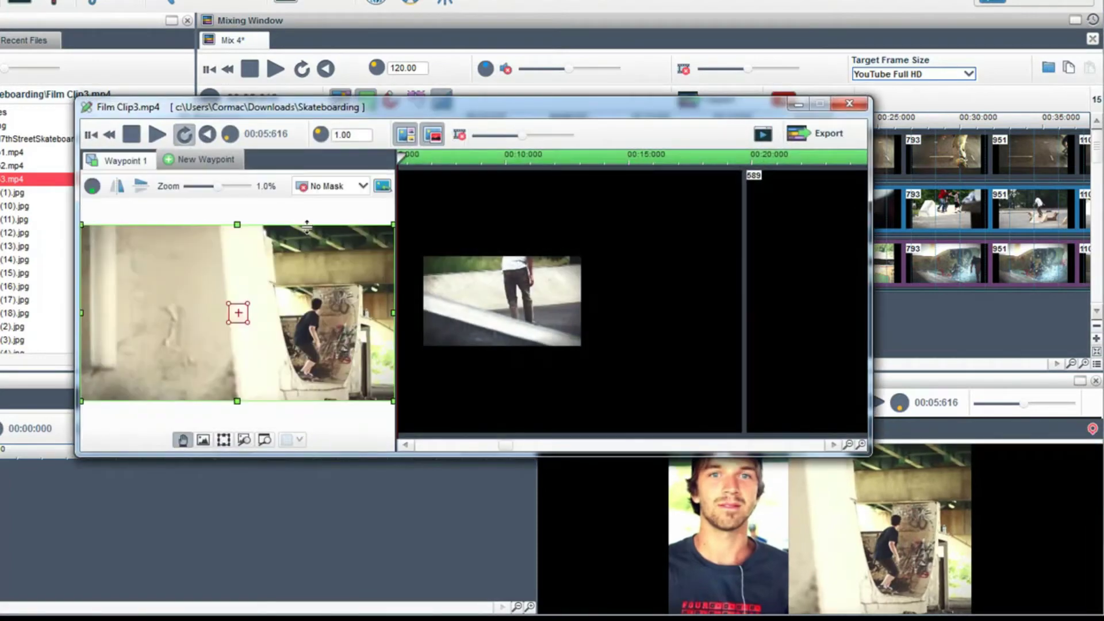
{"action": "left_click_drag", "start_coordinate": [307, 225], "coordinate": [300, 298]}
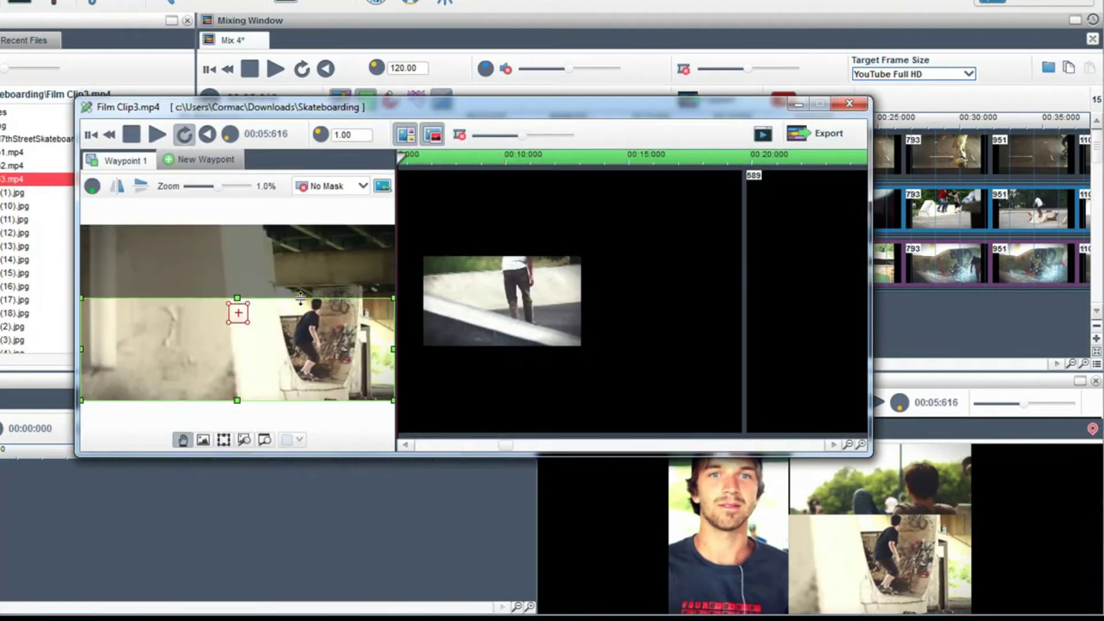
{"action": "left_click_drag", "start_coordinate": [82, 335], "coordinate": [206, 358]}
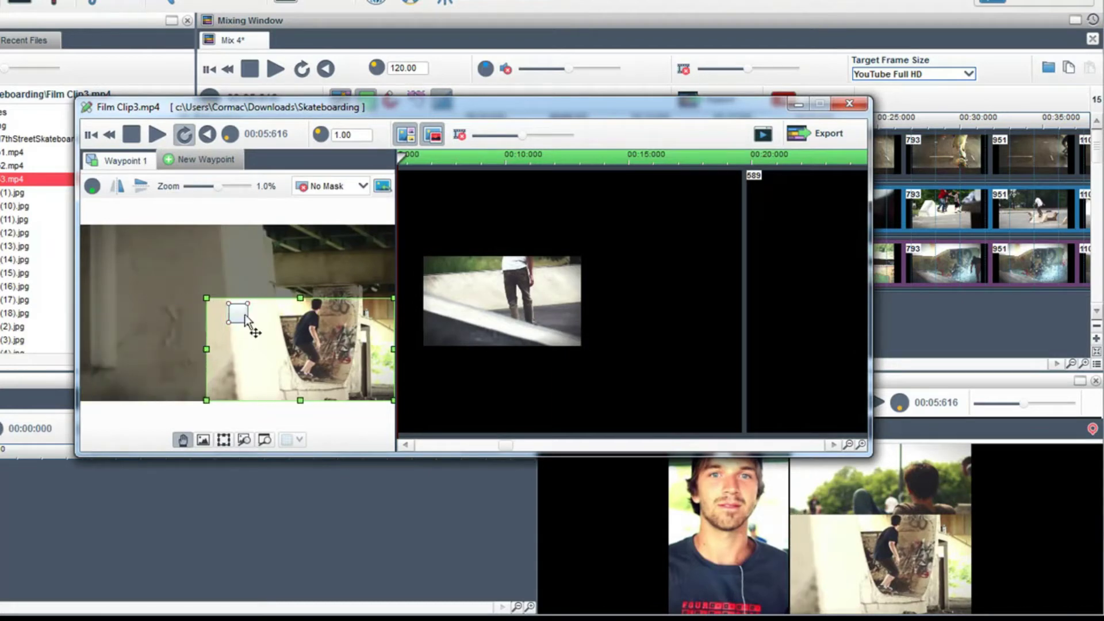
Shorten Film Clip3's crop from the top and shift the footage down inside it.
{"action": "left_click_drag", "start_coordinate": [253, 298], "coordinate": [245, 333]}
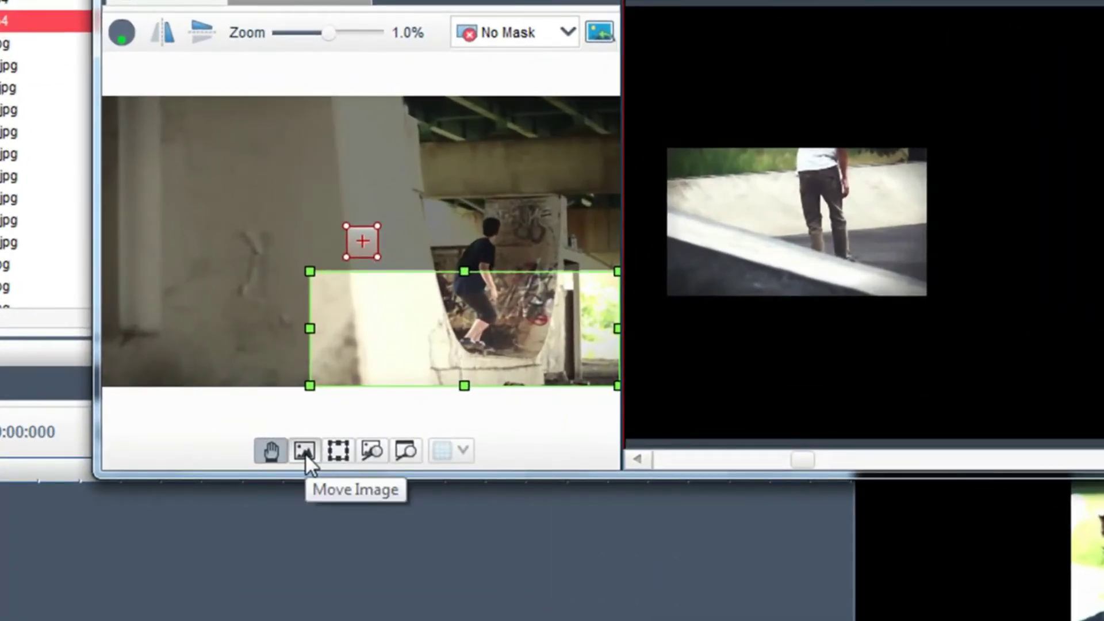
{"action": "left_click", "coordinate": [305, 451]}
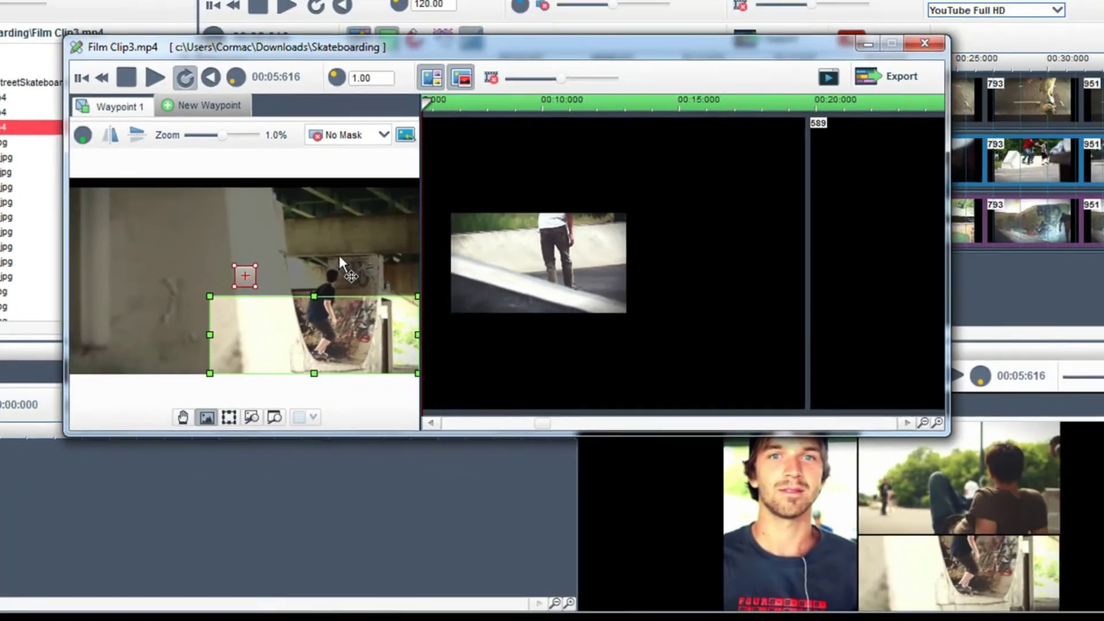
{"action": "left_click_drag", "start_coordinate": [339, 256], "coordinate": [340, 288]}
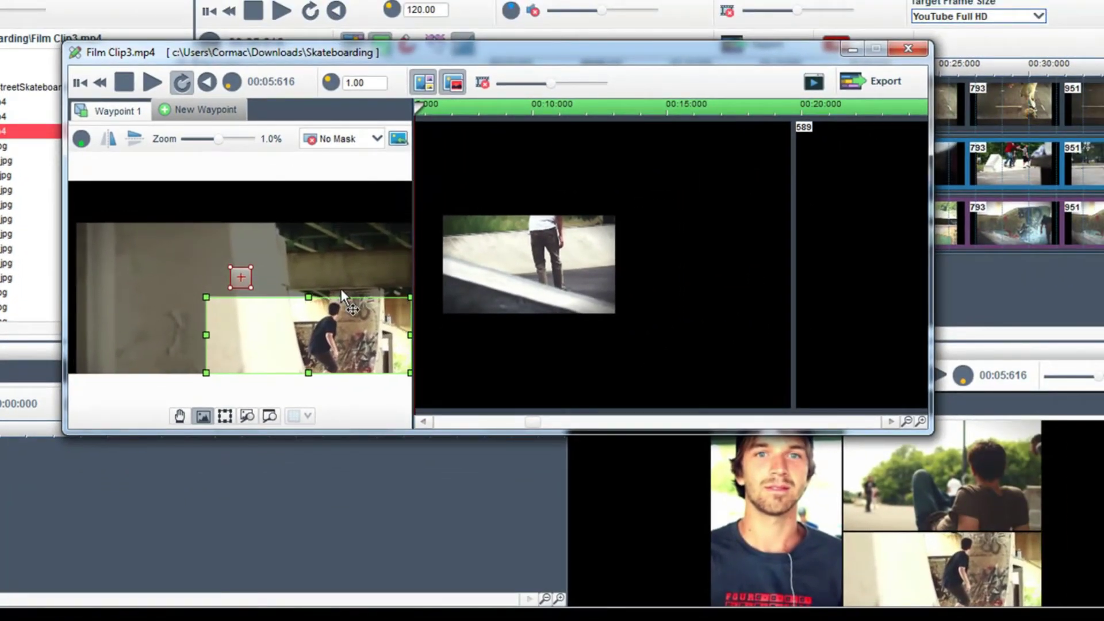
Turn on Show Grid over the output preview, then reopen Film Clip3's segment properties.
{"action": "left_click", "coordinate": [908, 48]}
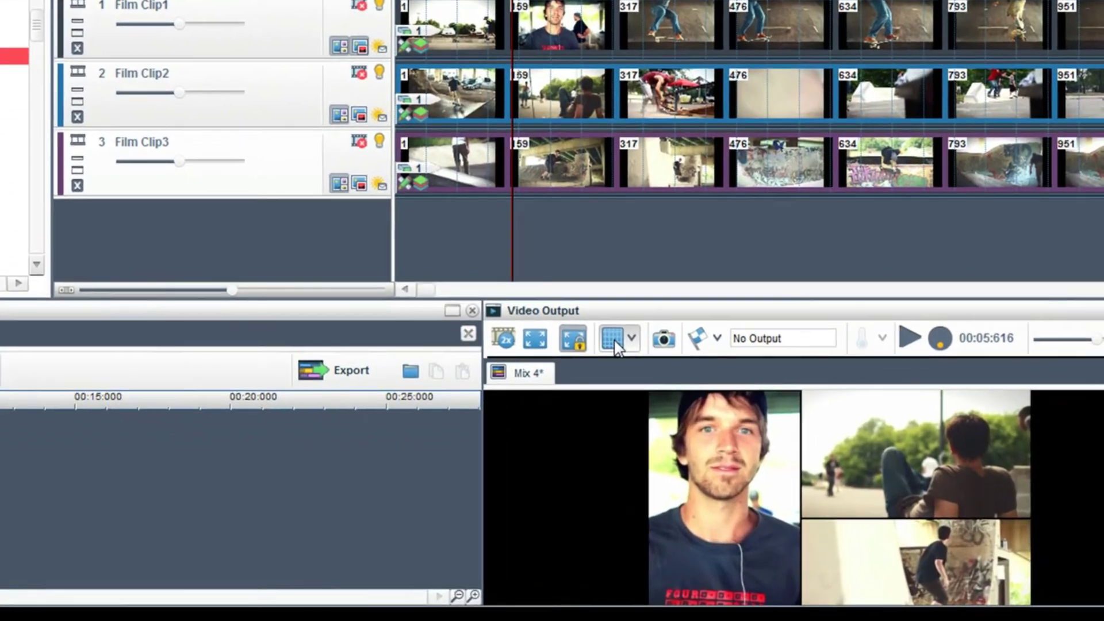
{"action": "left_click", "coordinate": [614, 343]}
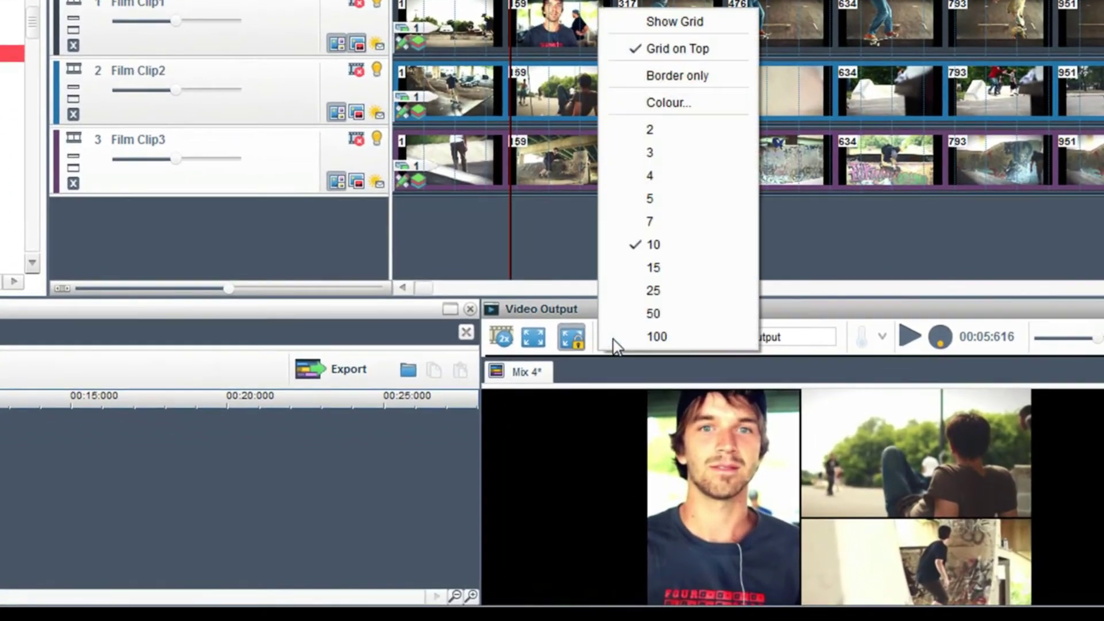
{"action": "left_click", "coordinate": [700, 18]}
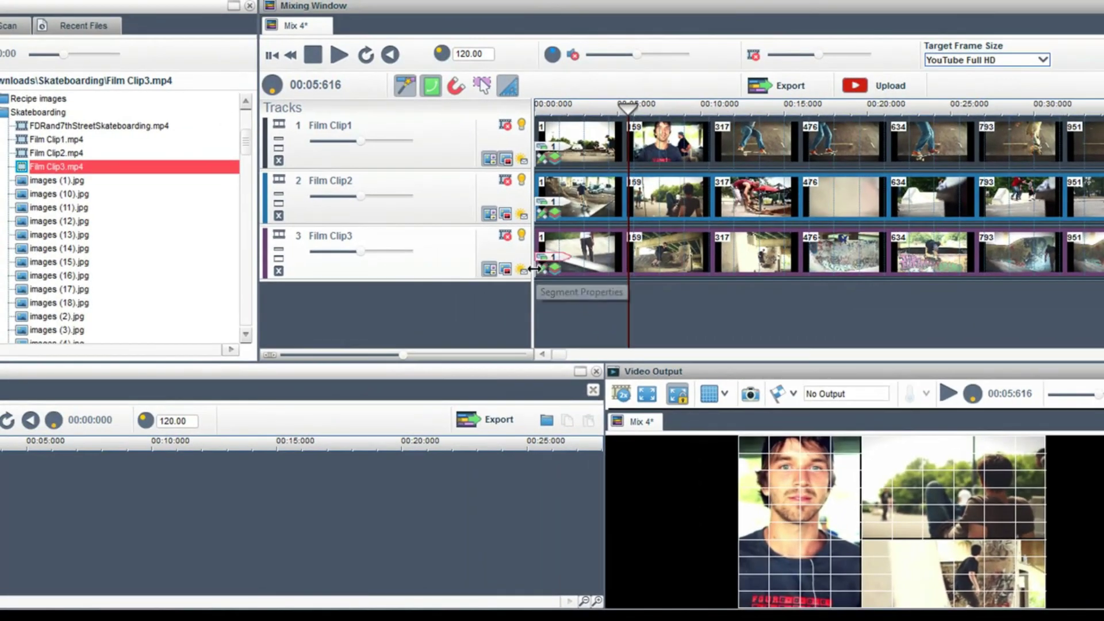
{"action": "left_click", "coordinate": [542, 269]}
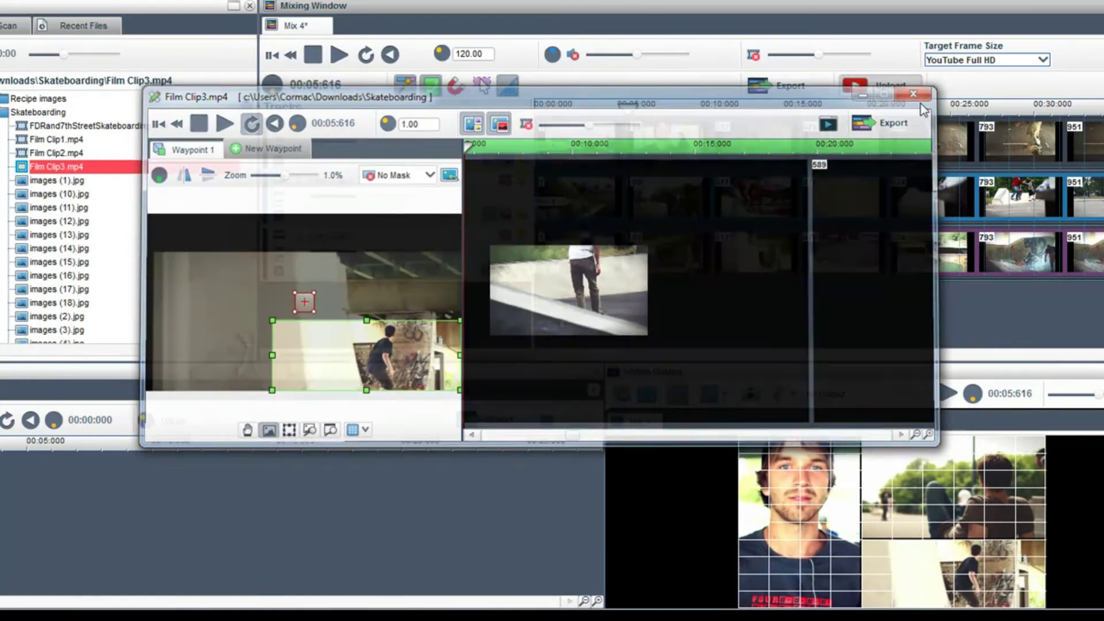
Reopen Film Clip3's segment properties and readjust the crop box's top edge against the grid.
{"action": "left_click", "coordinate": [921, 91]}
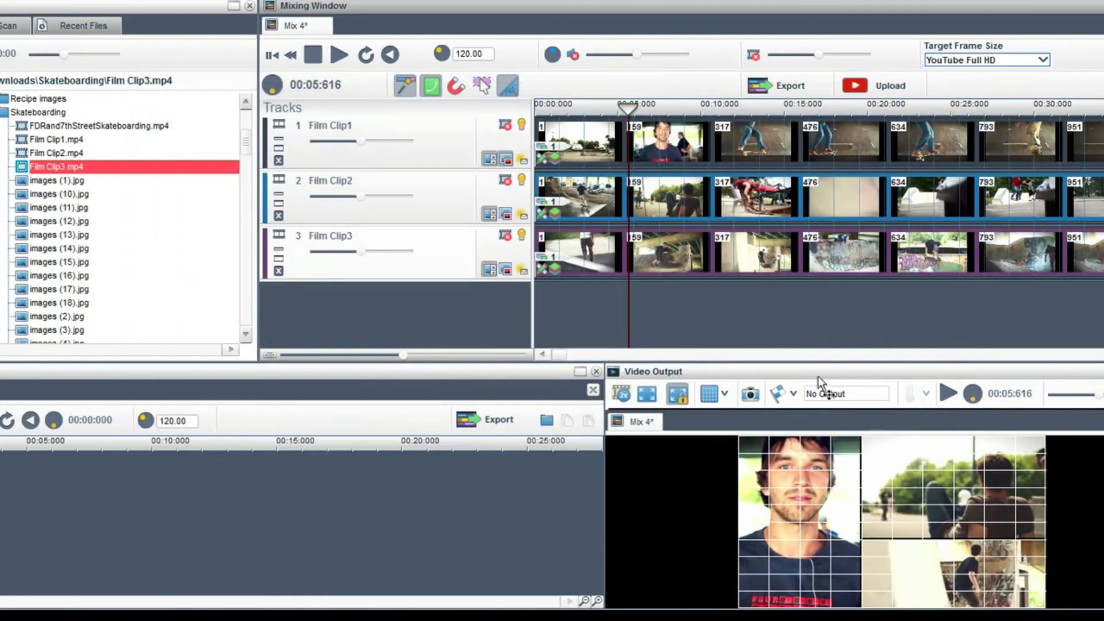
{"action": "left_click", "coordinate": [709, 393]}
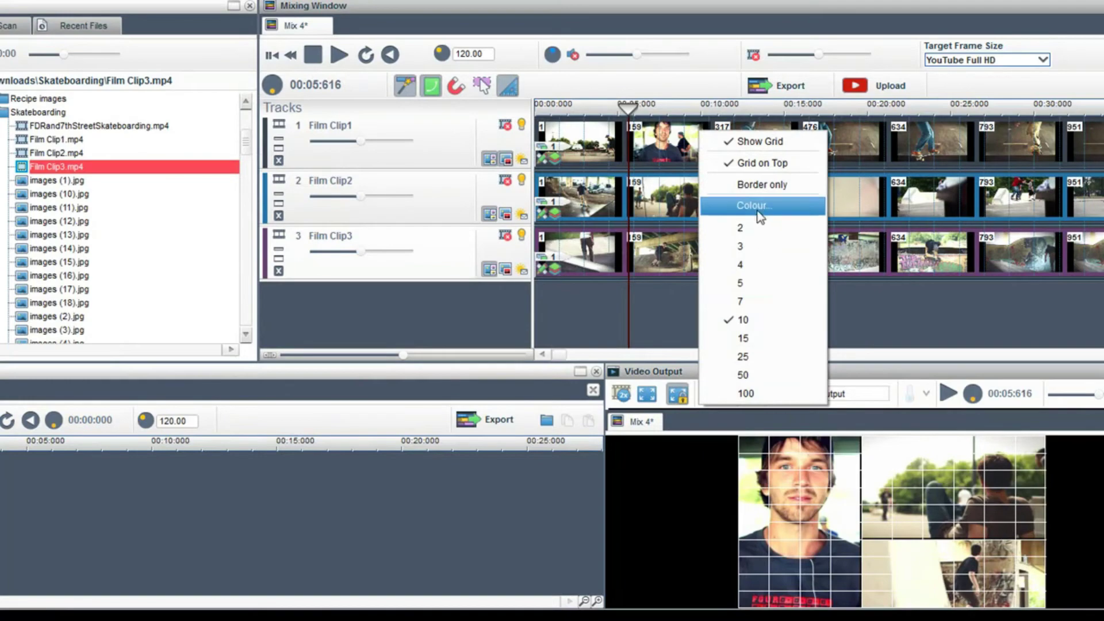
{"action": "left_click", "coordinate": [861, 303]}
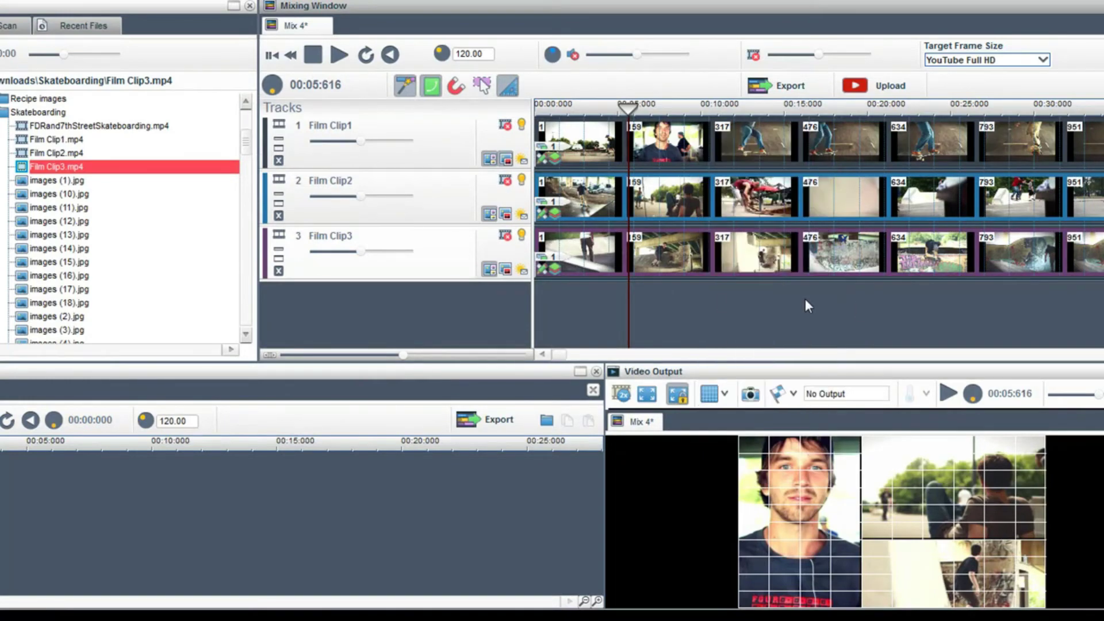
{"action": "left_click", "coordinate": [540, 273]}
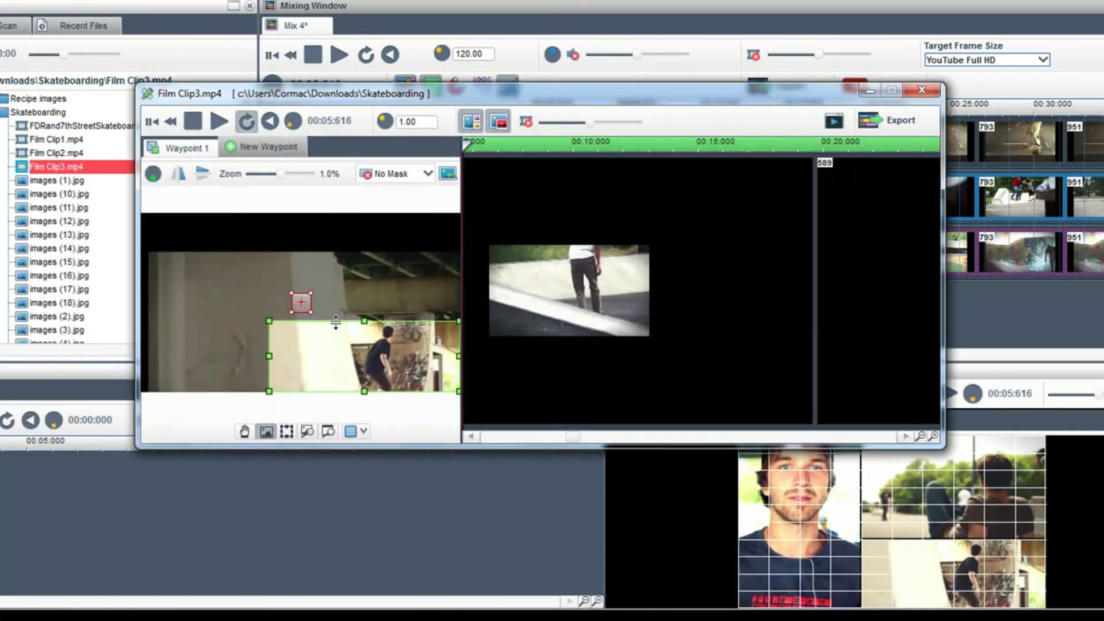
{"action": "mouse_move", "coordinate": [336, 322]}
{"action": "left_mouse_down"}
{"action": "mouse_move", "coordinate": [345, 377]}
{"action": "mouse_move", "coordinate": [348, 320]}
{"action": "left_mouse_up"}
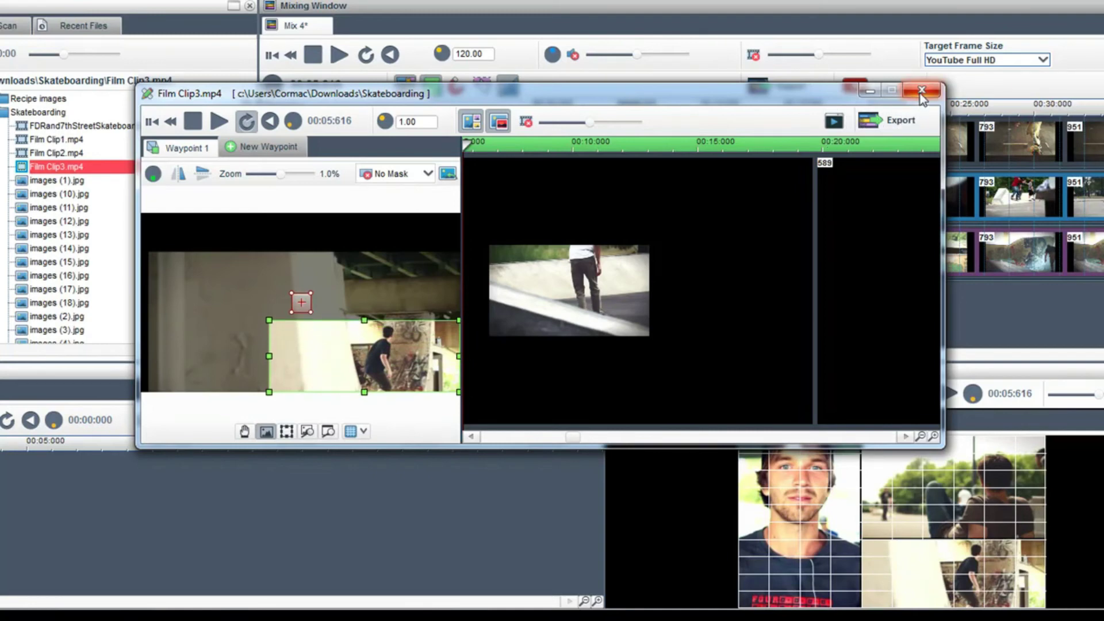
Keep image snapping enabled to the grid and other images, then close Film Clip3's editor.
{"action": "left_click", "coordinate": [364, 431]}
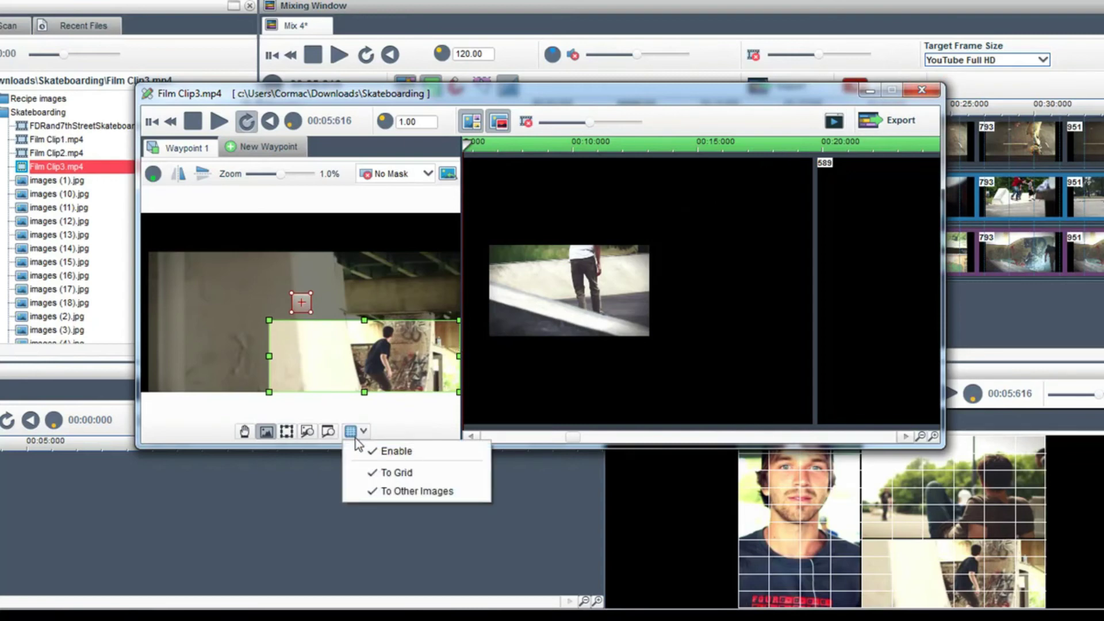
{"action": "left_click", "coordinate": [381, 461]}
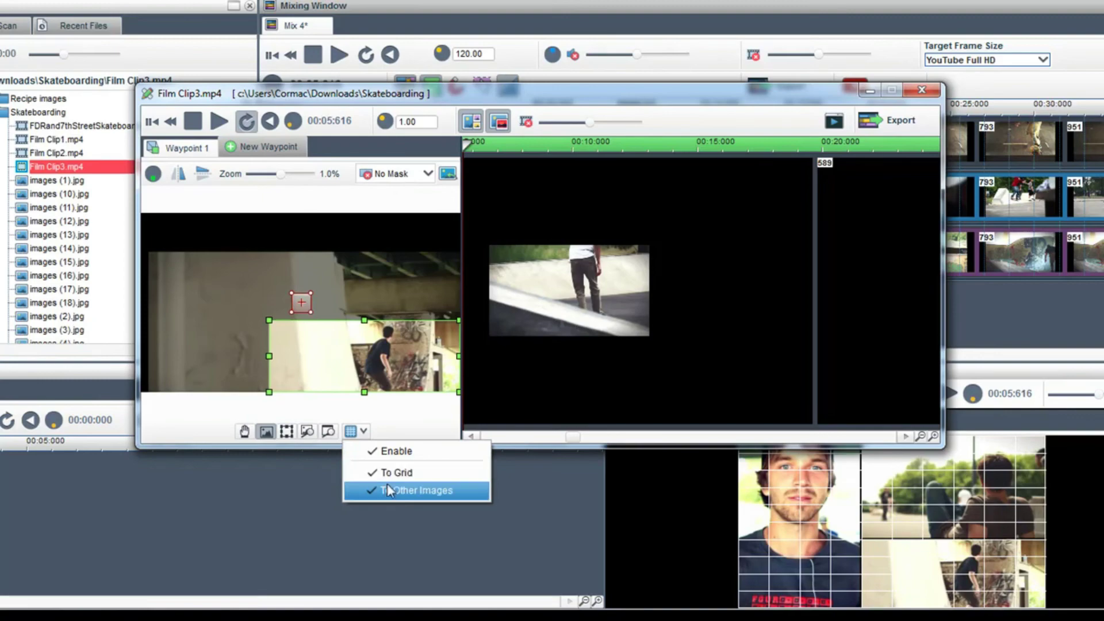
{"action": "left_click", "coordinate": [920, 90]}
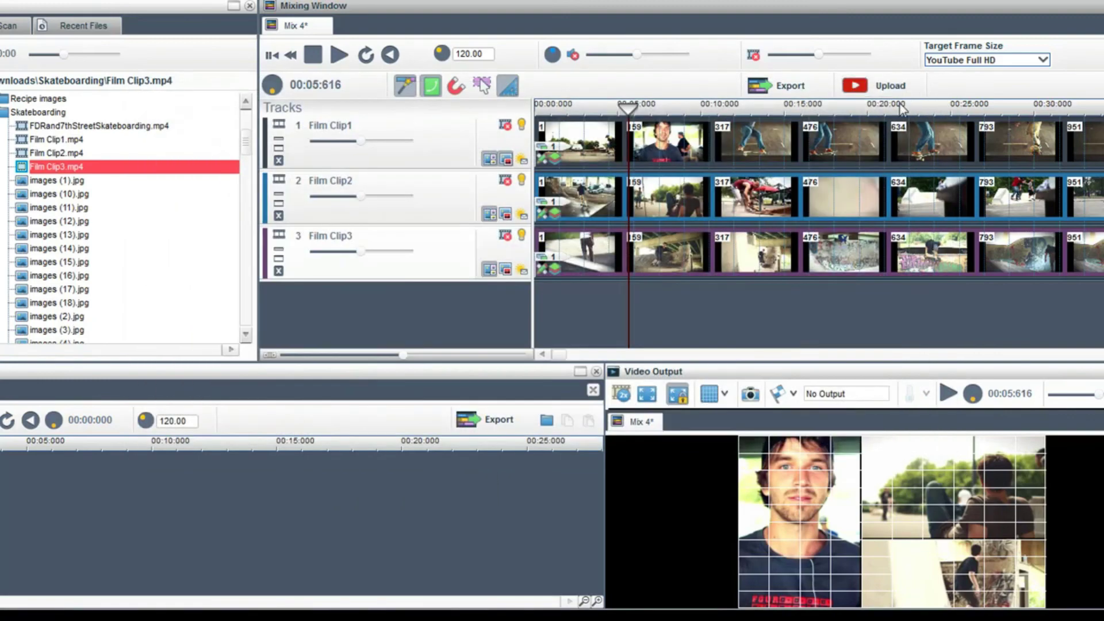